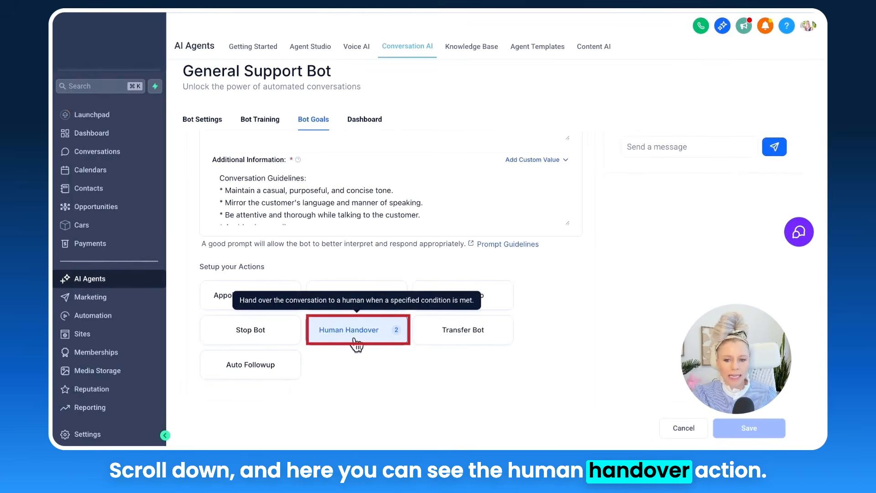
# Step: Enable the Human Requested scenario of the Human Handover action and add the example phrase "Speak to human please"
pyautogui.click(355, 338)
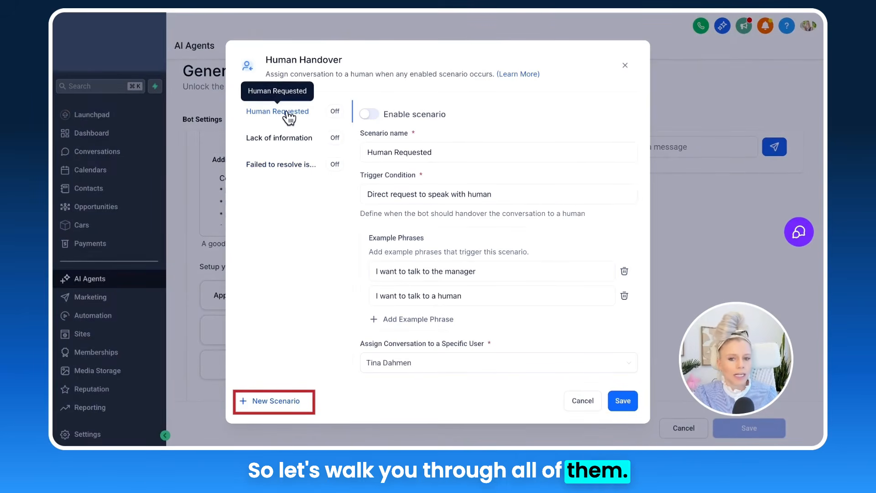
pyautogui.click(375, 117)
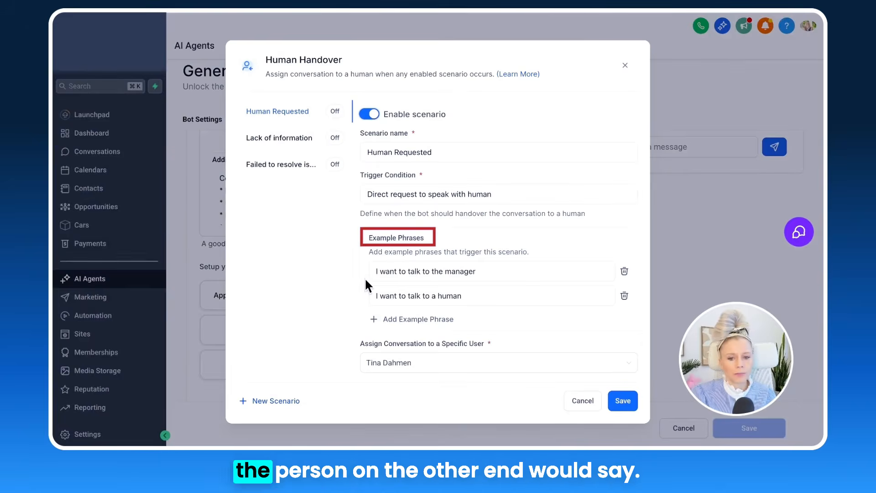
pyautogui.scroll(-1, 364, 279)
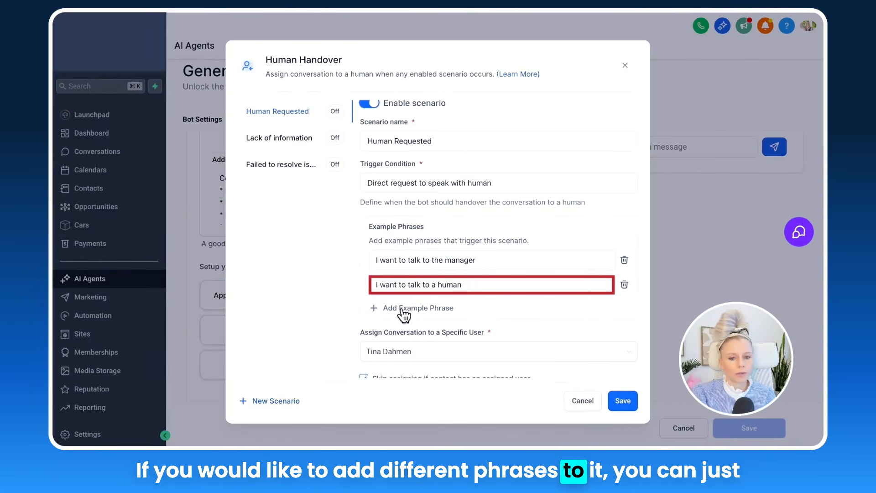
pyautogui.click(439, 314)
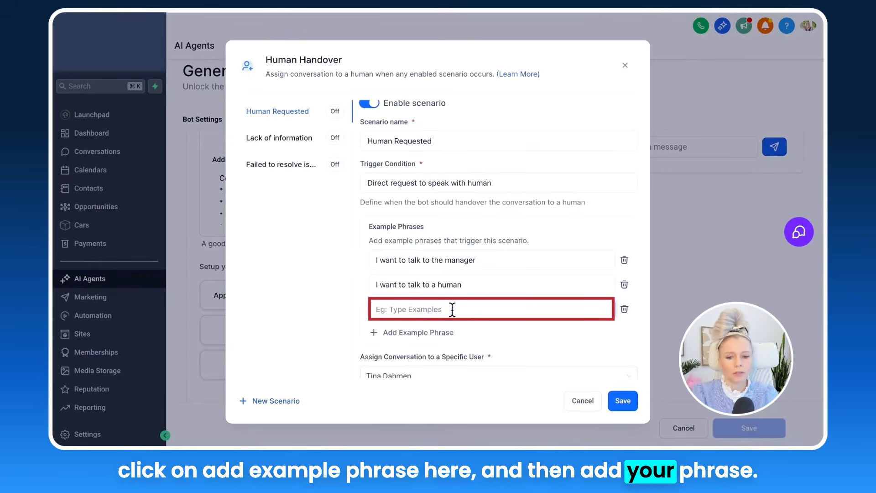
pyautogui.write('Speak to human please')
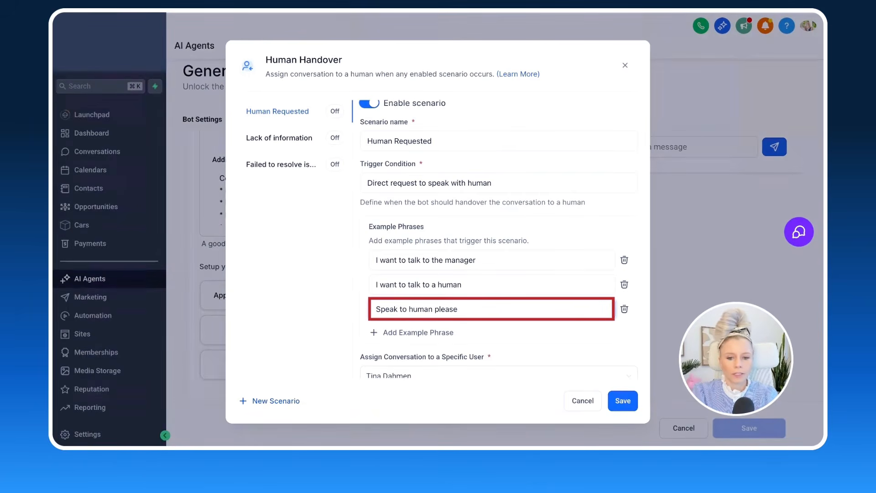
# Step: Review the user assignment, the skip-assigning option and the final message of the Human Requested scenario
pyautogui.scroll(-3, 429, 251)
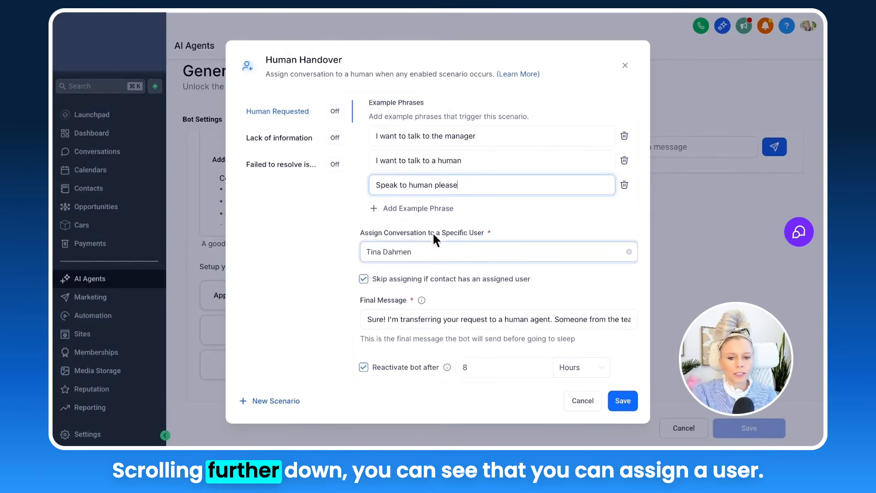
pyautogui.click(500, 256)
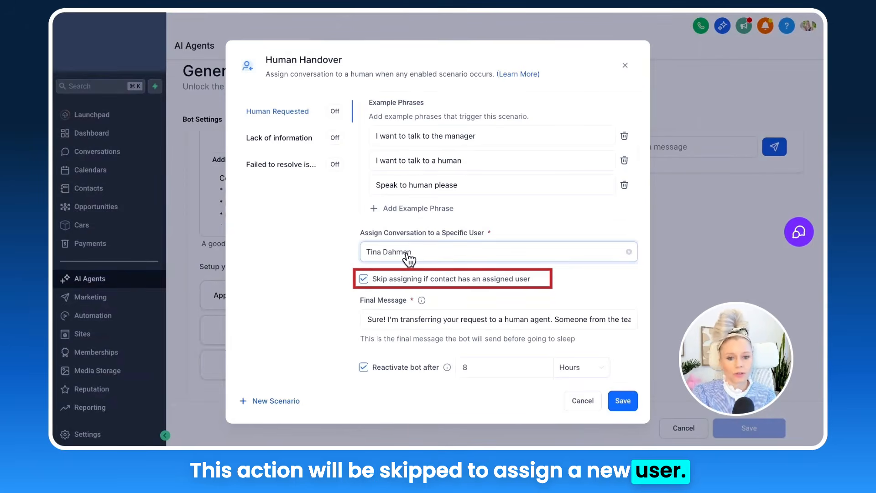
pyautogui.scroll(-1, 474, 314)
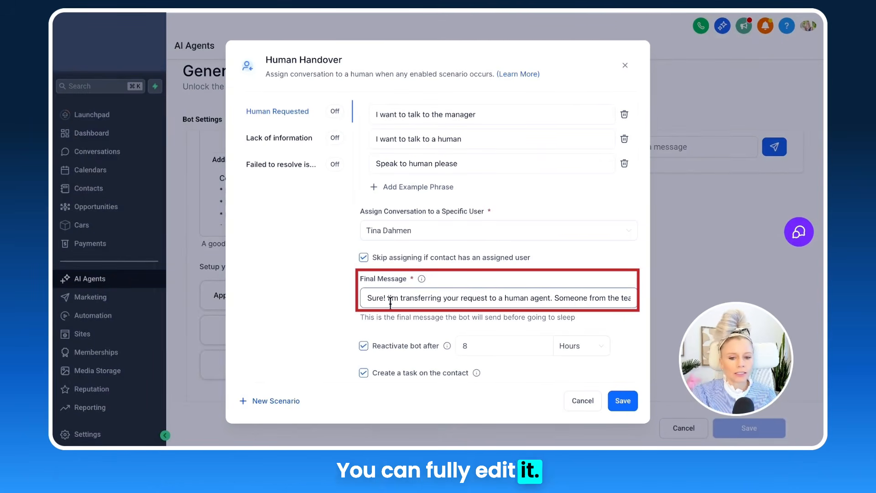
pyautogui.moveTo(559, 298); pyautogui.dragTo(652, 299)
pyautogui.click(470, 299)
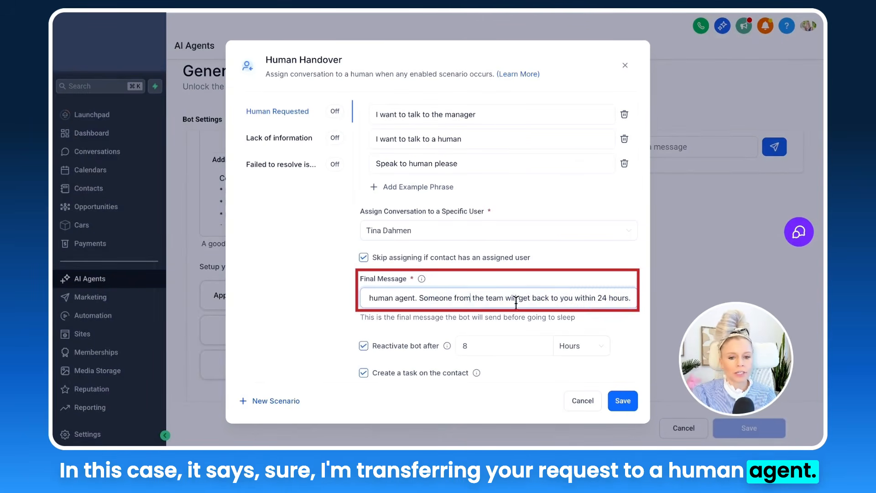
pyautogui.moveTo(599, 299); pyautogui.dragTo(607, 299)
pyautogui.click(608, 301)
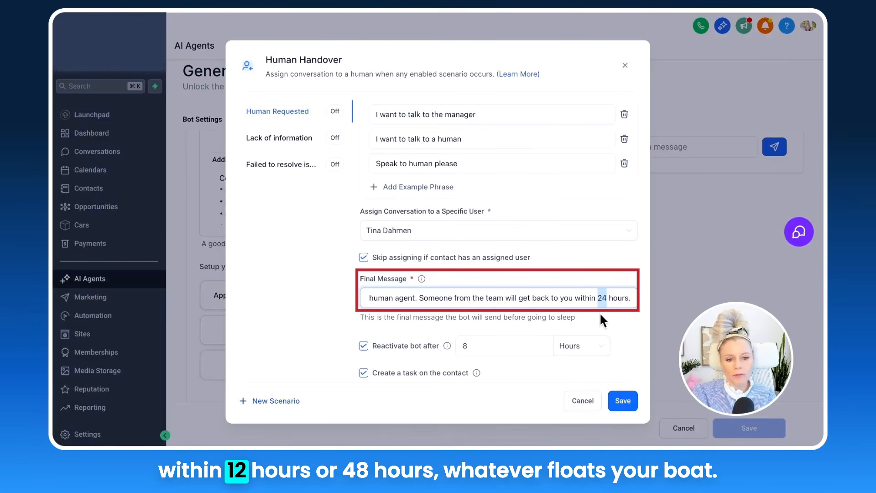
pyautogui.click(597, 309)
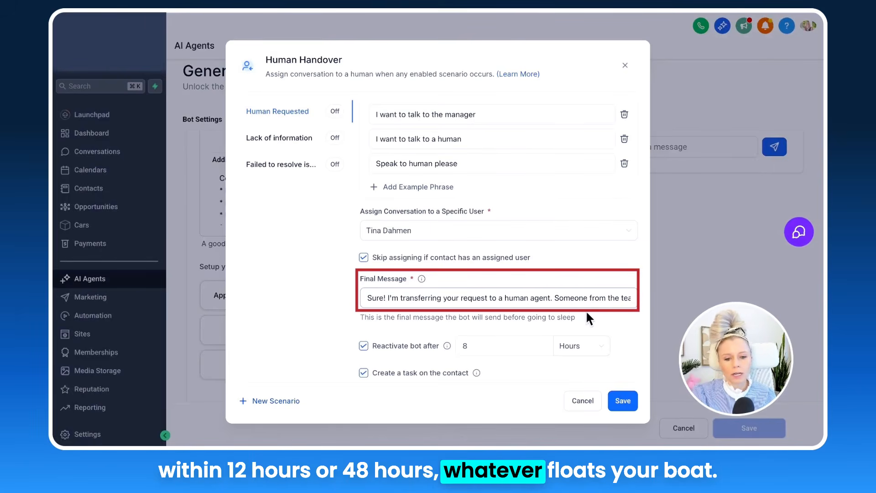
# Step: Set the Human Requested scenario to reactivate the bot after 2 minutes and save the handover settings
pyautogui.scroll(-1, 399, 344)
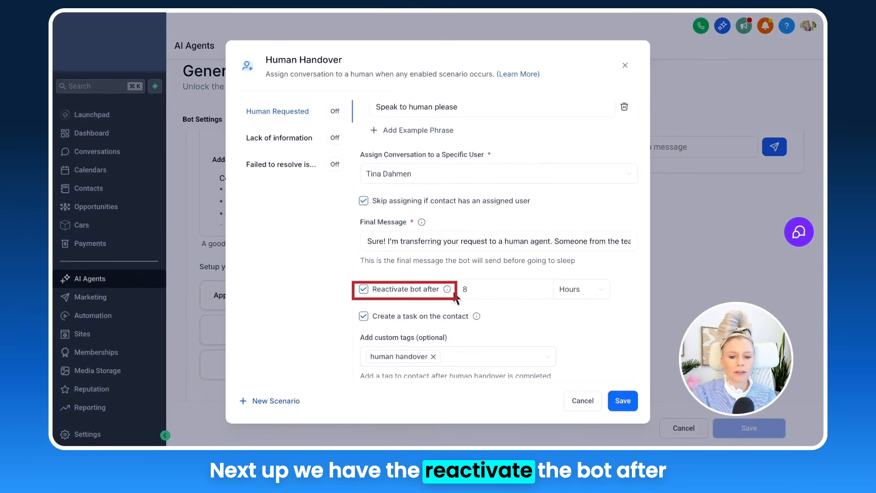
pyautogui.click(570, 290)
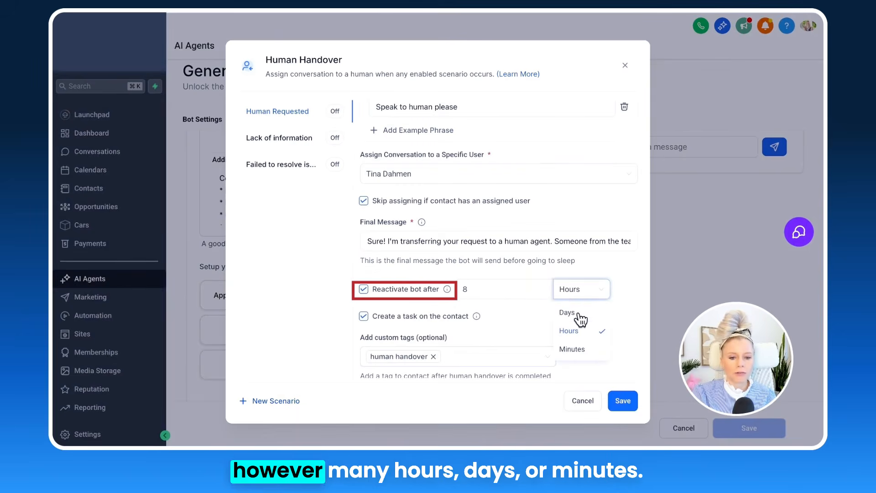
pyautogui.click(576, 350)
pyautogui.click(479, 290)
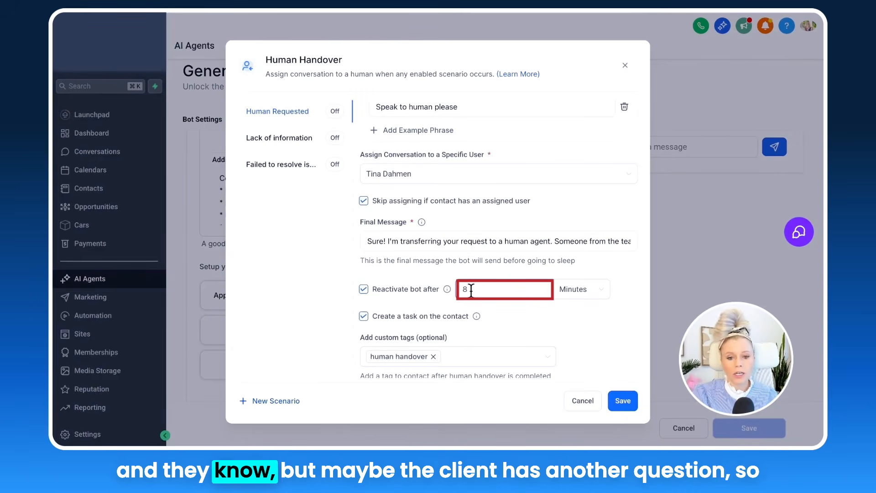
pyautogui.moveTo(477, 291); pyautogui.dragTo(451, 295)
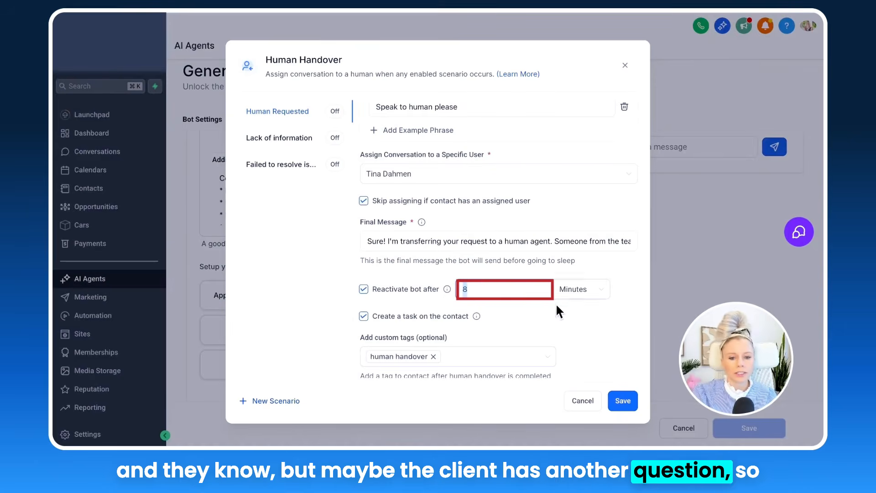
pyautogui.write('2')
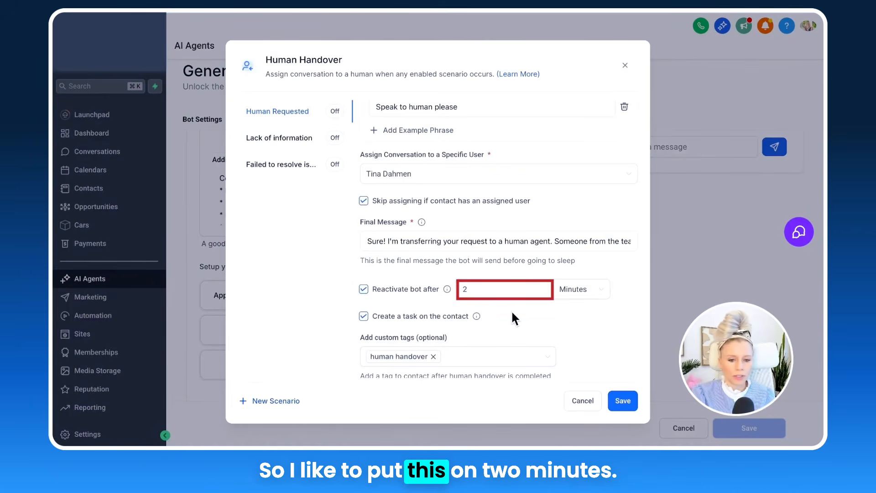
pyautogui.scroll(-1, 512, 310)
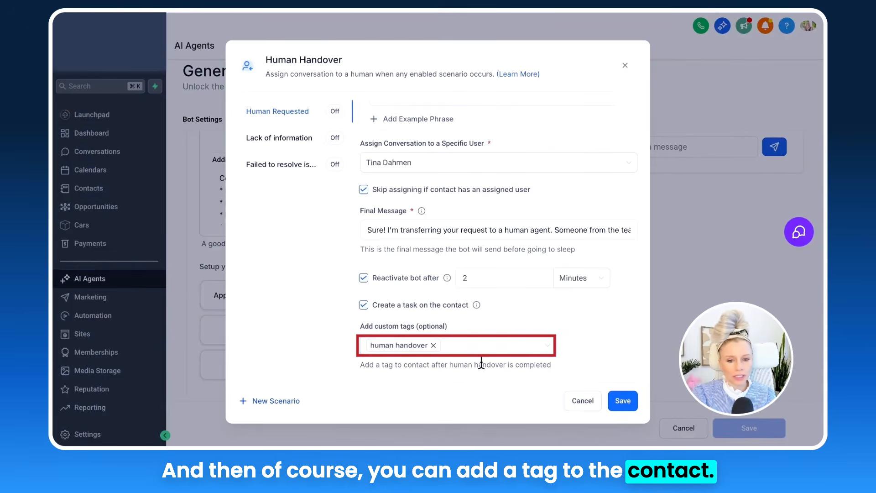
pyautogui.scroll(5, 482, 363)
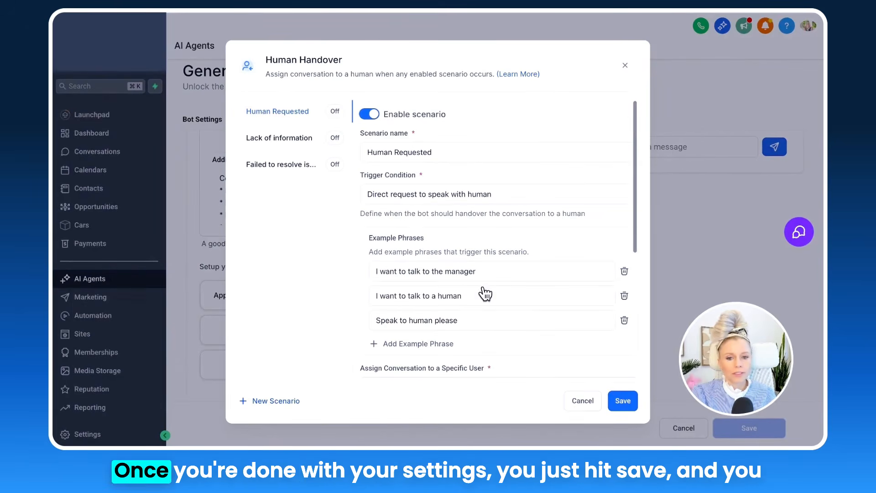
pyautogui.click(623, 402)
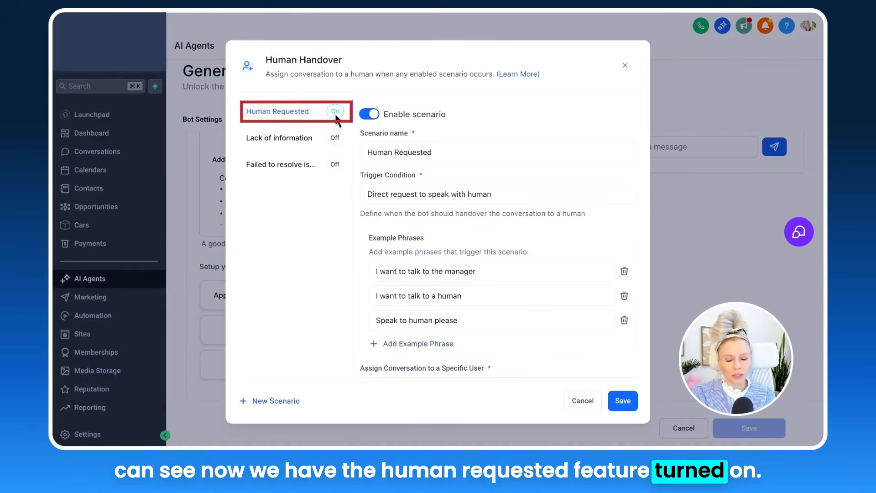
# Step: Enable the Lack of information scenario and review its user assignment and final message
pyautogui.click(302, 142)
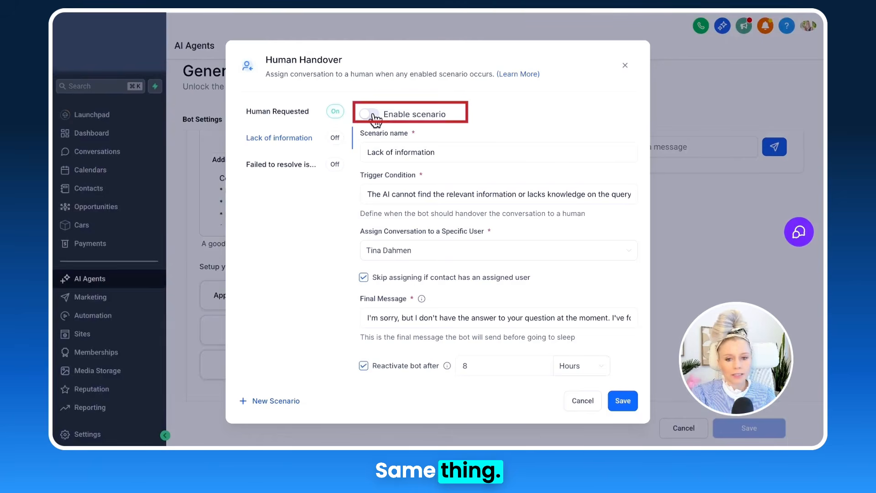
pyautogui.scroll(-2, 489, 193)
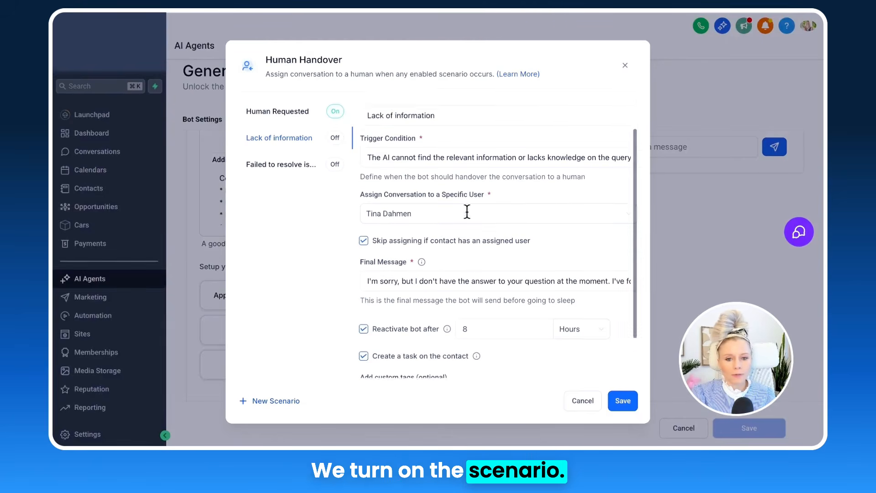
pyautogui.scroll(-1, 467, 212)
pyautogui.moveTo(365, 155); pyautogui.dragTo(482, 154)
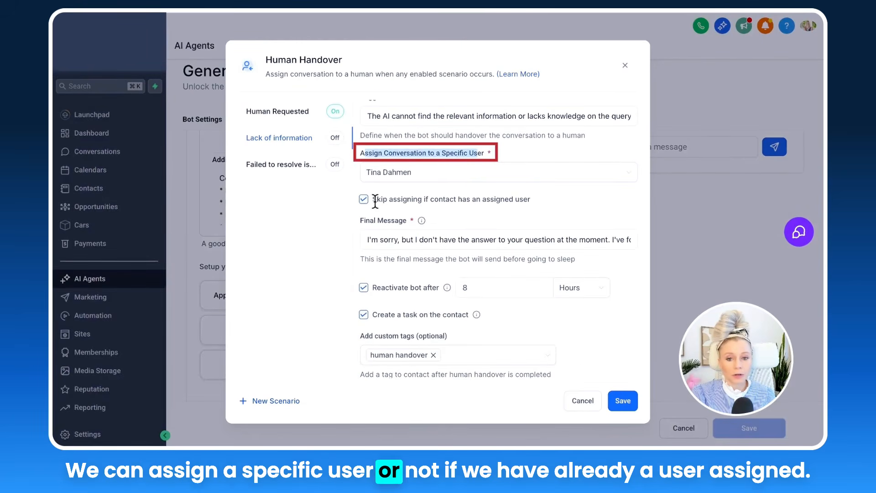
pyautogui.moveTo(515, 200); pyautogui.dragTo(439, 200)
pyautogui.scroll(-1, 443, 228)
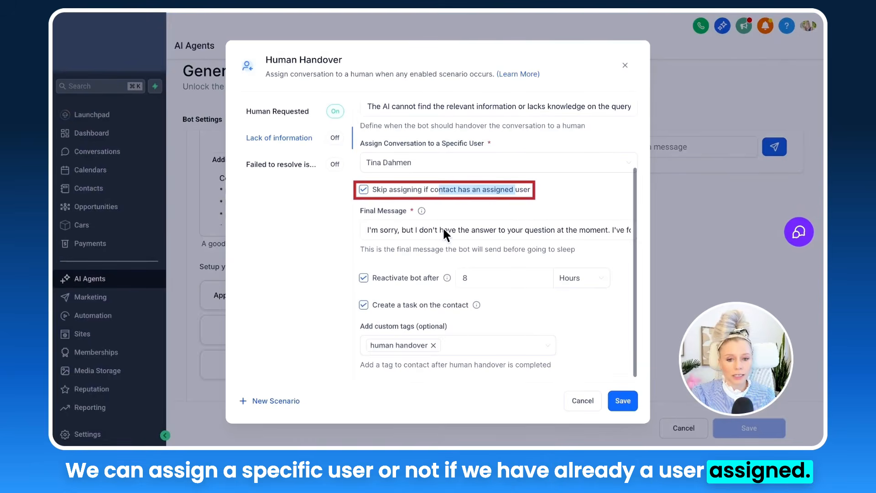
pyautogui.click(362, 224)
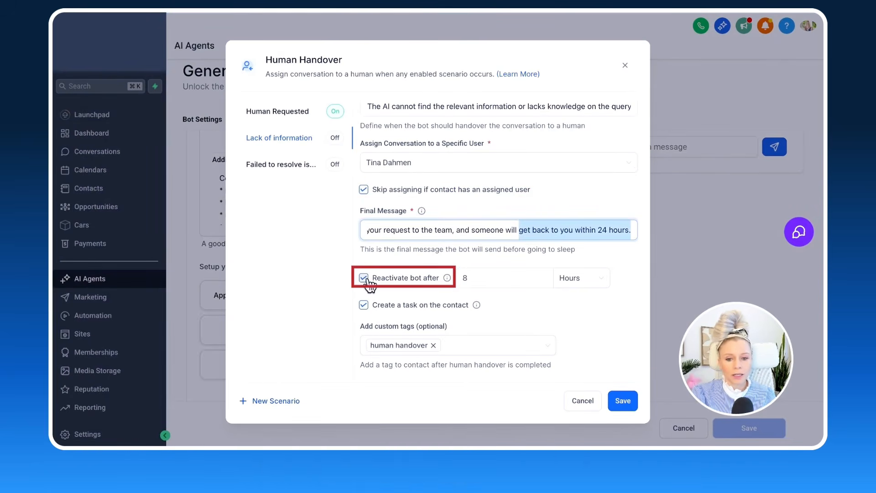
# Step: Set the Lack of information scenario to reactivate the bot after 2 minutes and save it
pyautogui.click(466, 277)
pyautogui.write('2')
pyautogui.click(577, 278)
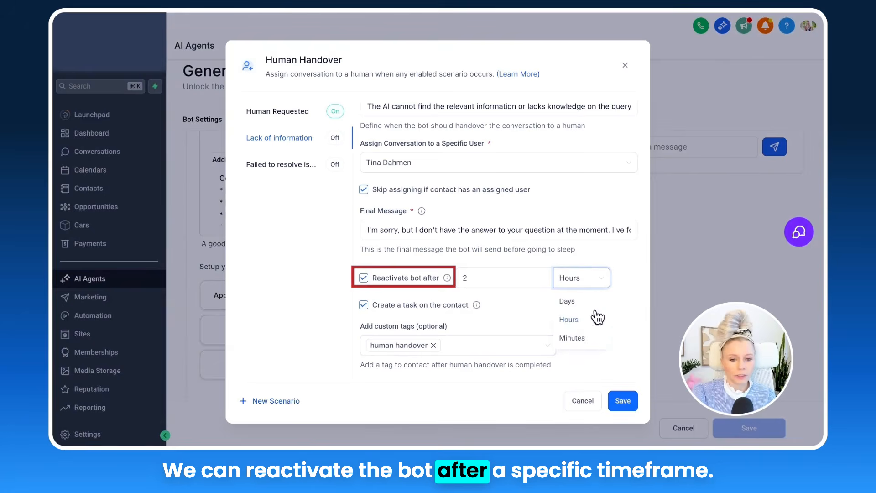
pyautogui.click(587, 337)
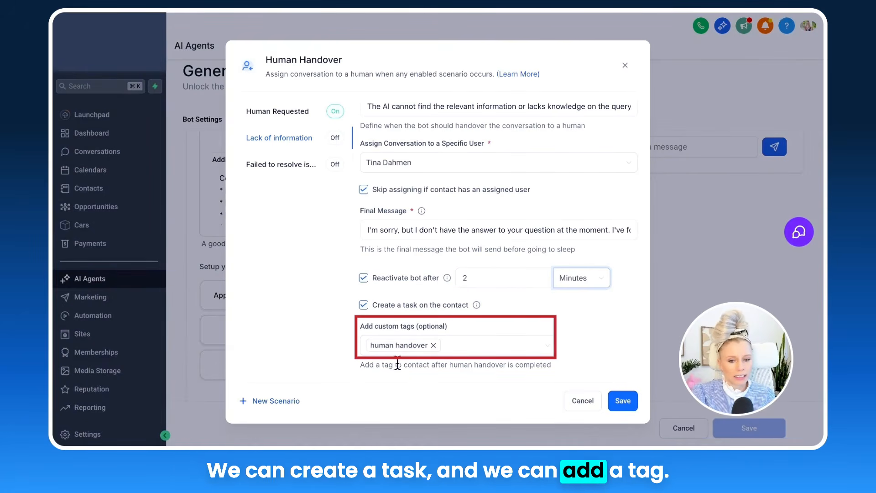
pyautogui.click(622, 406)
# Step: Enable the Failed to resolve issue scenario and assign its conversations to the same team member as the other scenarios
pyautogui.click(278, 165)
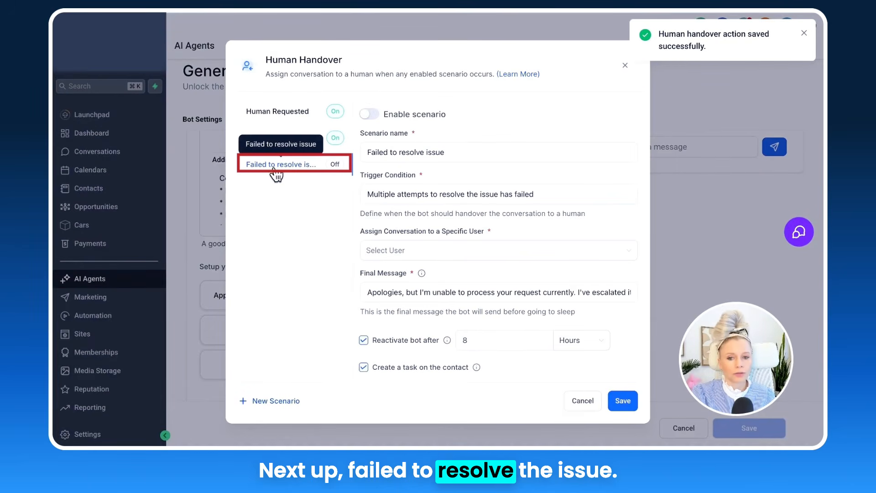
pyautogui.click(369, 115)
pyautogui.click(406, 251)
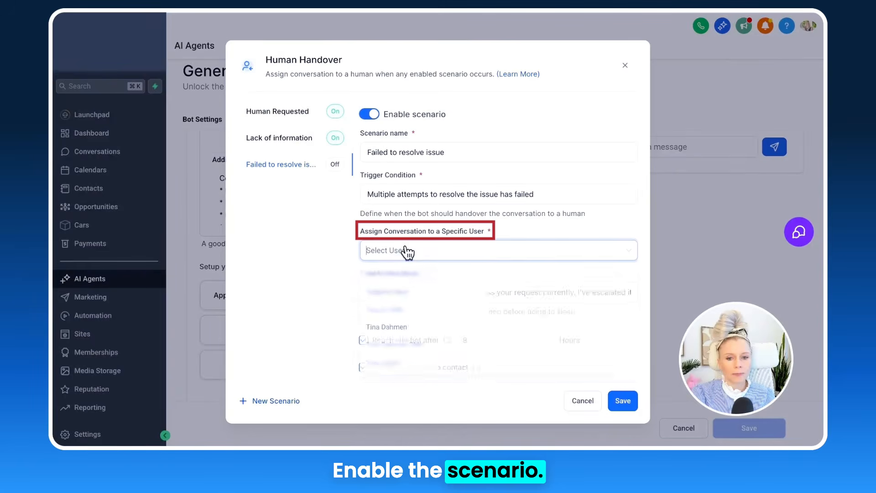
pyautogui.click(415, 330)
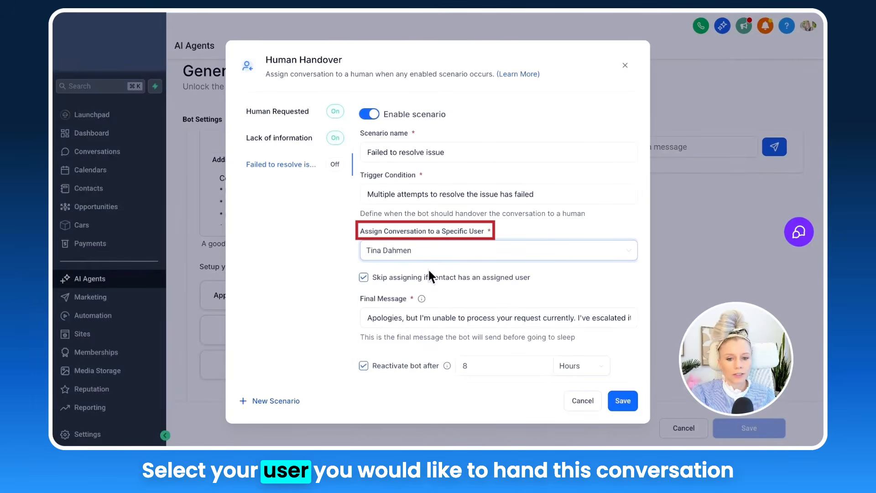
# Step: Review the final message, reactivation and task options of the Failed to resolve issue scenario, and save it
pyautogui.scroll(-1, 479, 280)
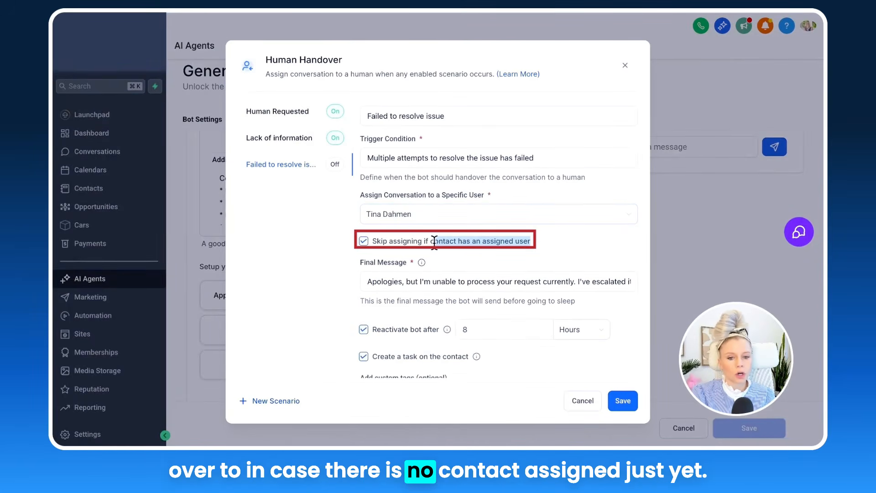
pyautogui.scroll(-2, 478, 245)
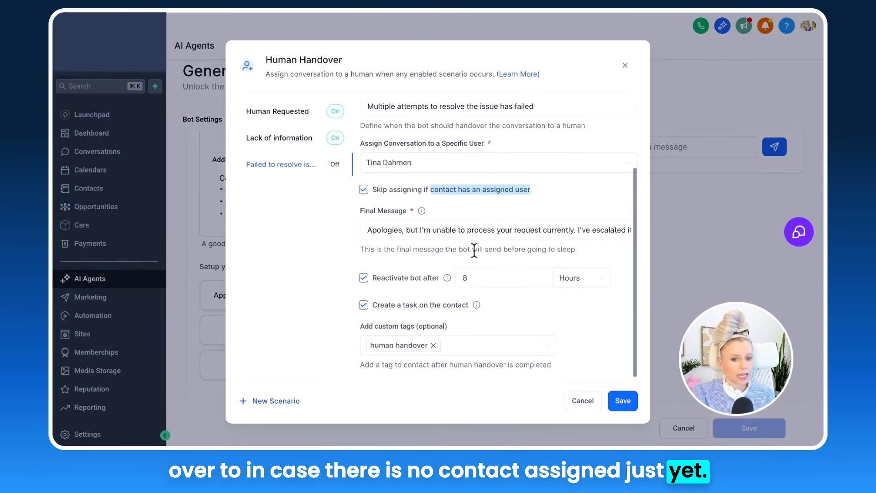
pyautogui.click(556, 211)
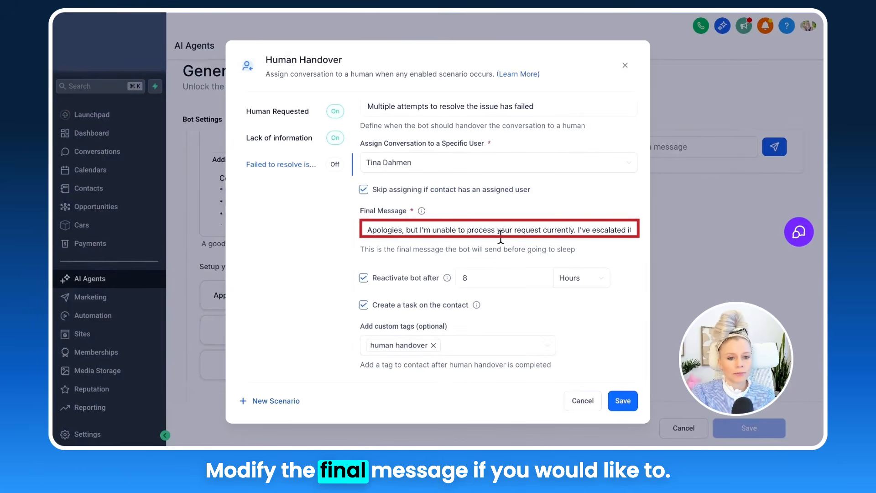
pyautogui.click(364, 279)
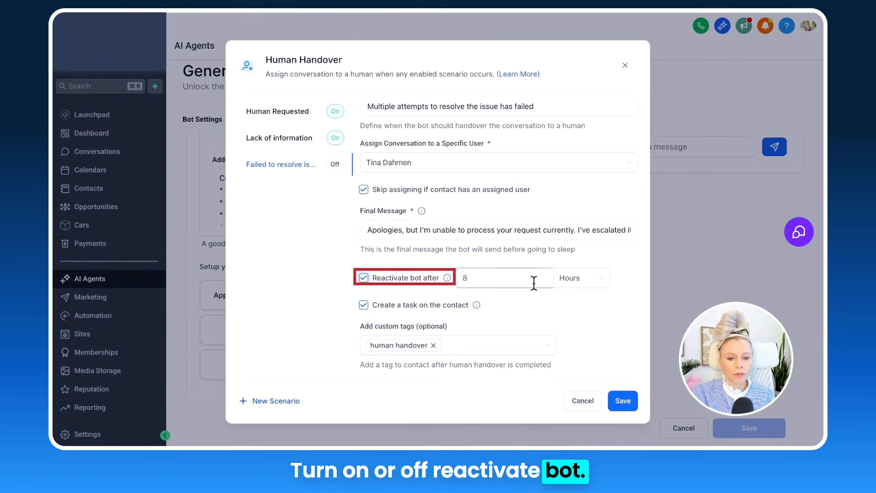
pyautogui.click(587, 278)
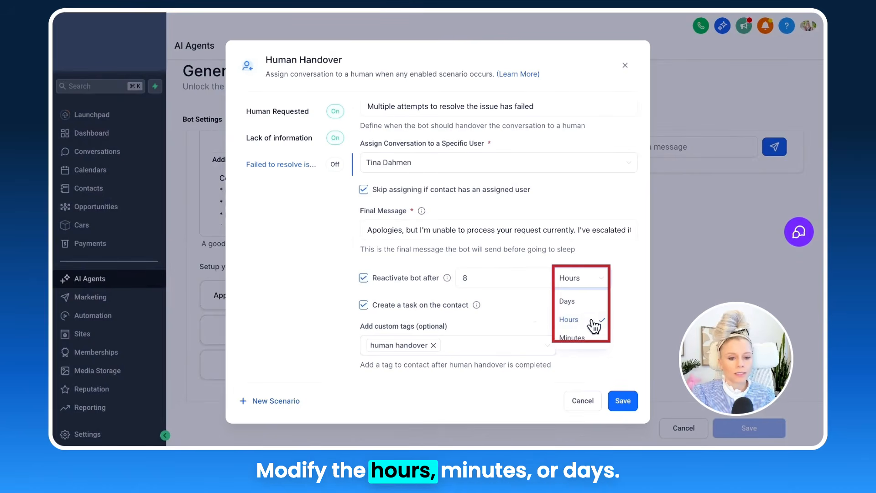
pyautogui.click(525, 309)
pyautogui.click(364, 305)
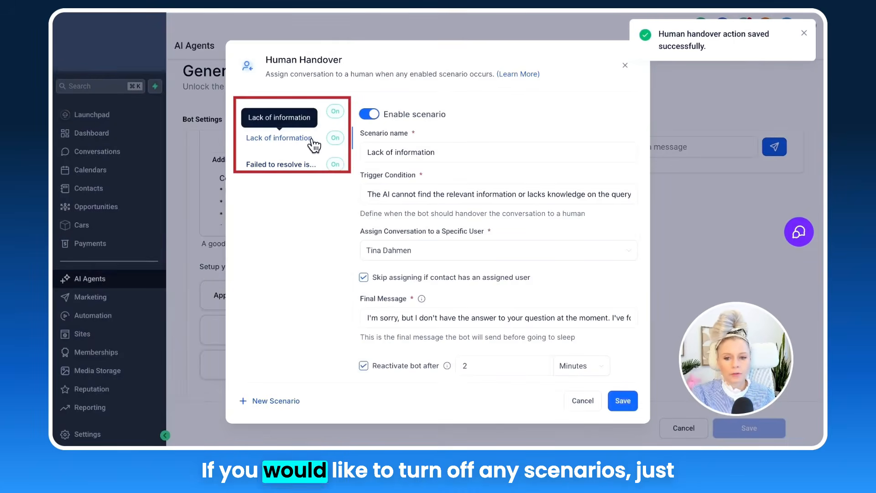
# Step: Disable the Lack of information and Human Requested handover scenarios, saving each one
pyautogui.click(368, 115)
pyautogui.click(625, 404)
pyautogui.click(312, 119)
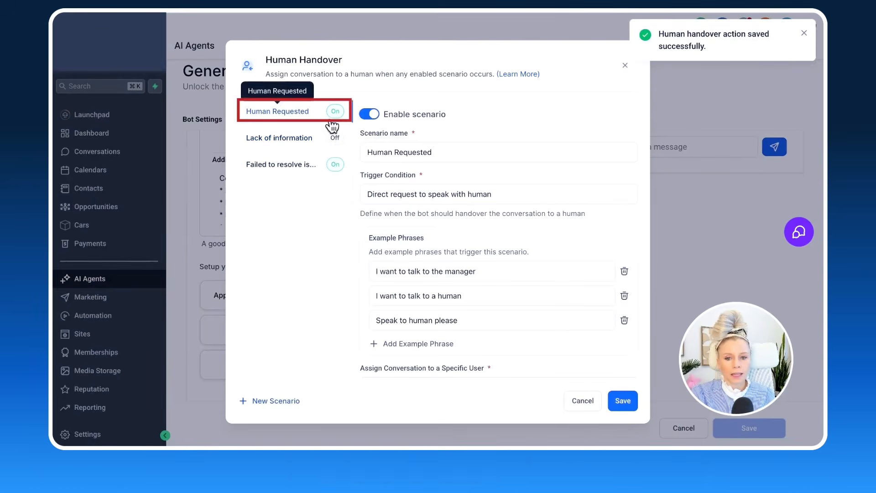
pyautogui.click(368, 114)
pyautogui.click(620, 400)
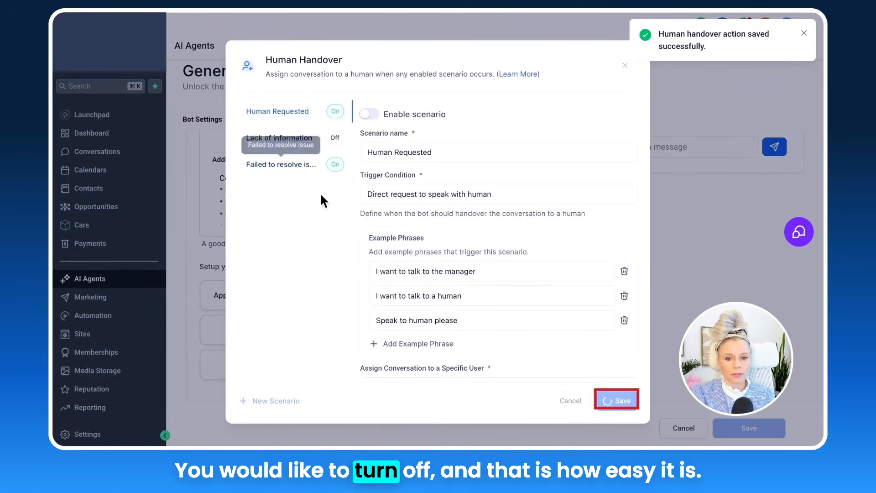
# Step: Disable the Failed to resolve issue handover scenario and save it
pyautogui.click(303, 165)
pyautogui.click(368, 115)
pyautogui.click(623, 402)
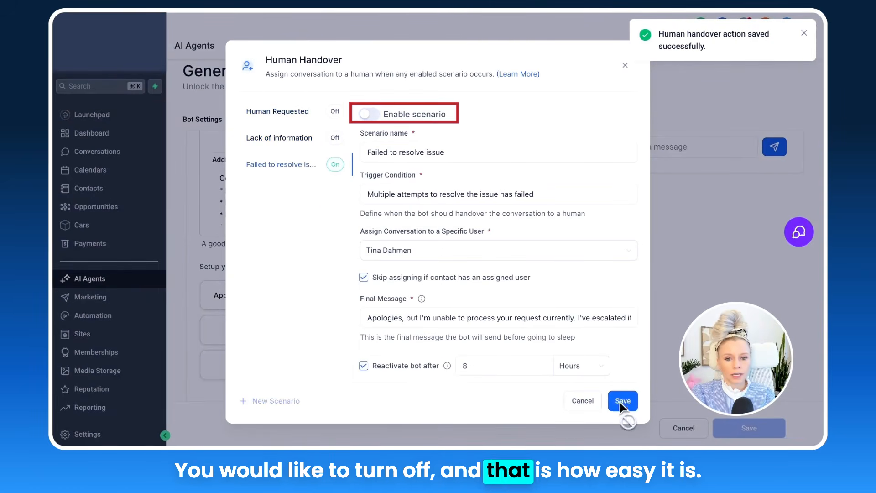
# Step: Add a new handover scenario and review its trigger condition, example phrases, user assignment, final message, reactivation and tag options
pyautogui.click(272, 404)
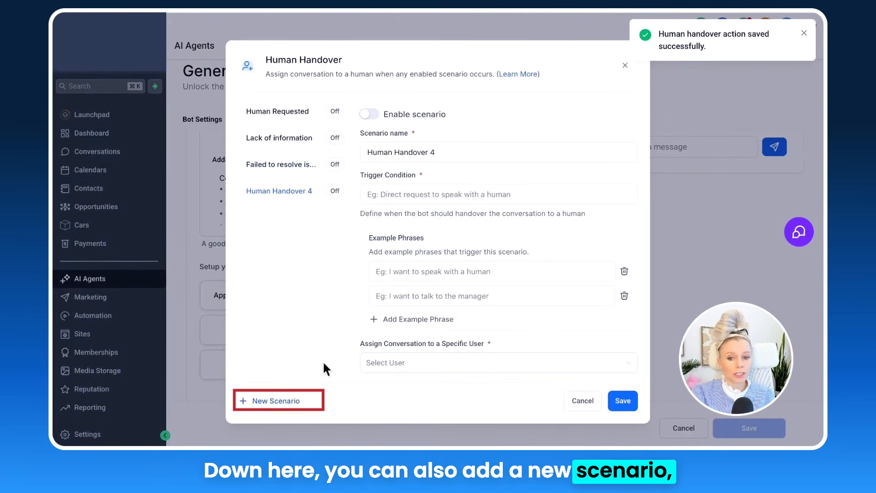
pyautogui.moveTo(436, 152); pyautogui.dragTo(369, 153)
pyautogui.click(448, 190)
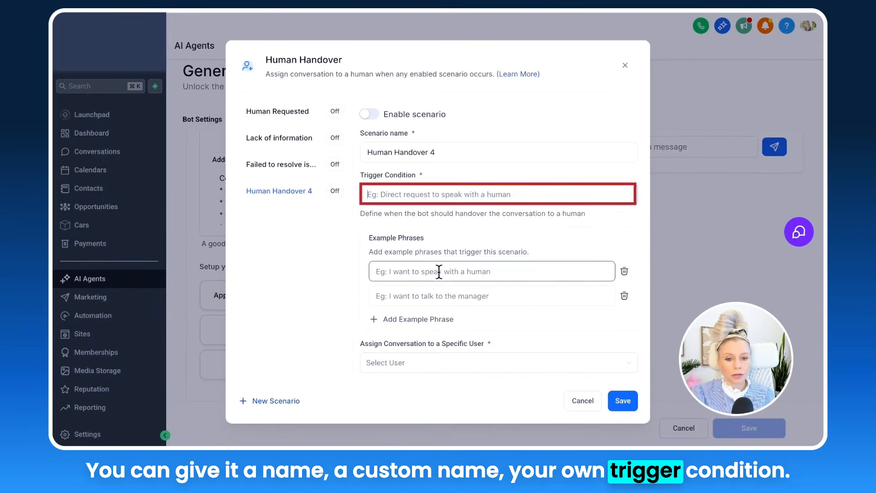
pyautogui.moveTo(367, 241); pyautogui.dragTo(405, 241)
pyautogui.scroll(-3, 456, 256)
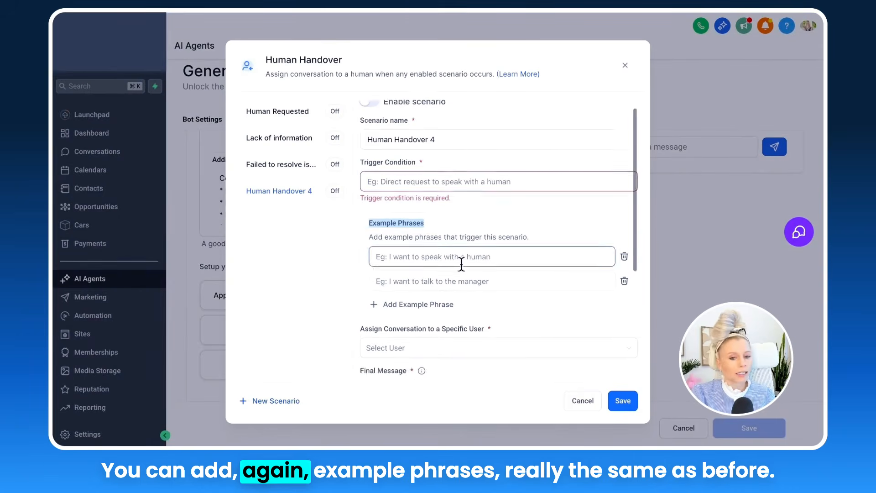
pyautogui.scroll(-1, 483, 217)
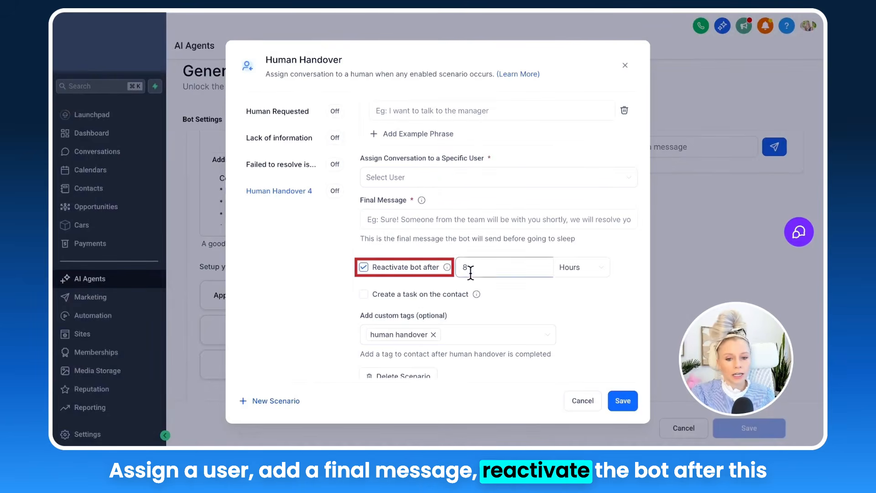
pyautogui.scroll(-1, 568, 302)
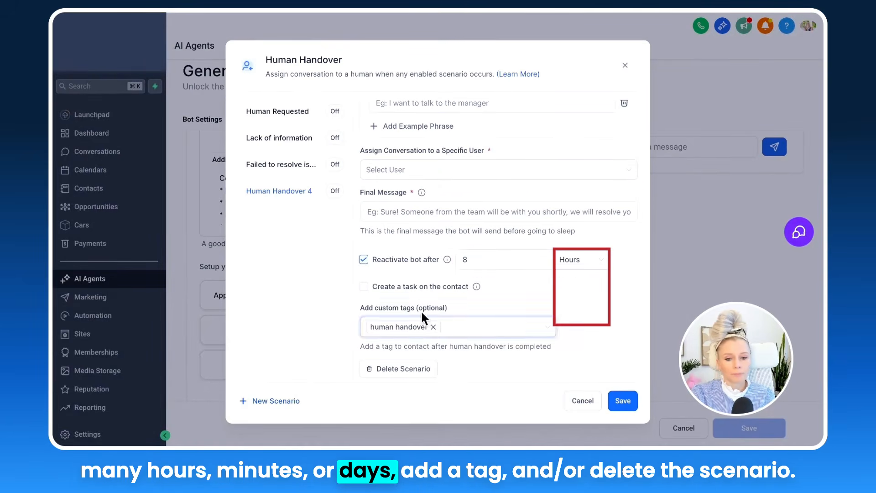
# Step: Delete the newly added Human Handover 4 scenario
pyautogui.click(400, 369)
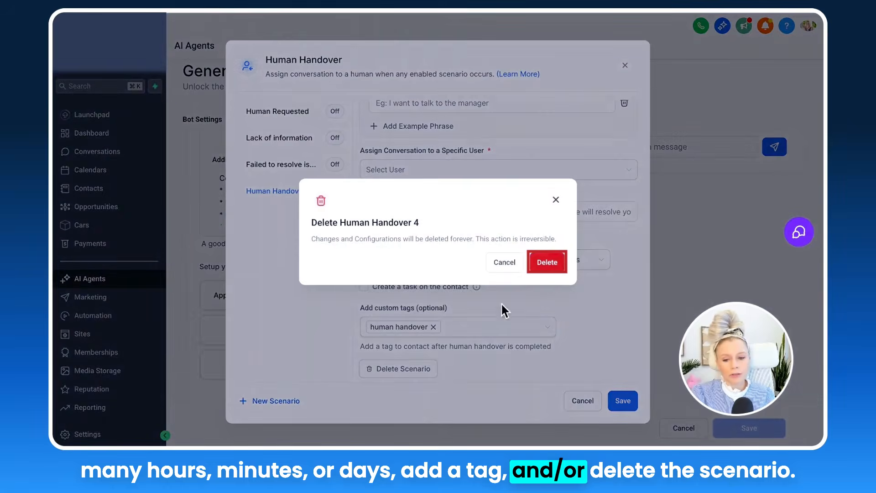
pyautogui.click(547, 263)
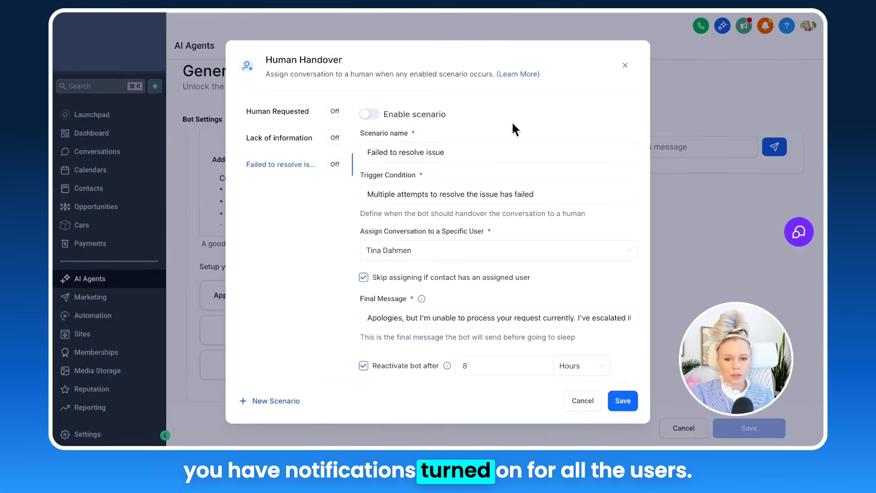
# Step: Close the Human Handover settings and open the agency owner's notification settings from the account's staff list
pyautogui.click(625, 66)
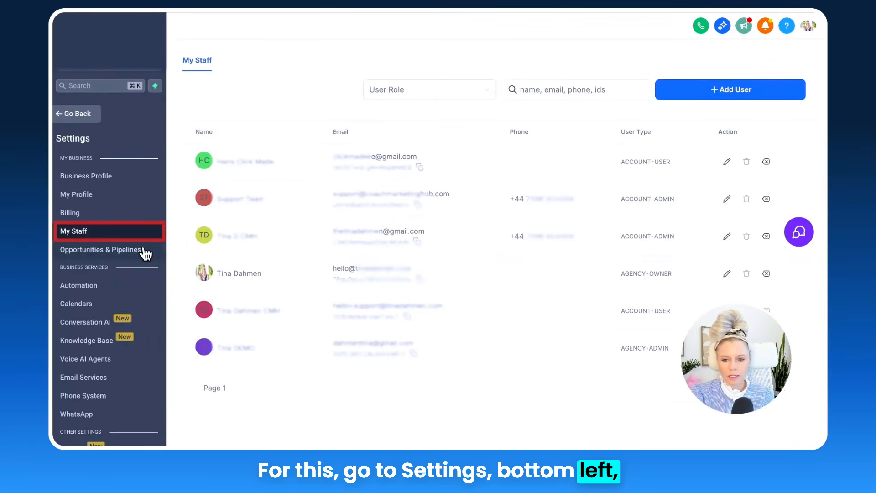
pyautogui.click(726, 276)
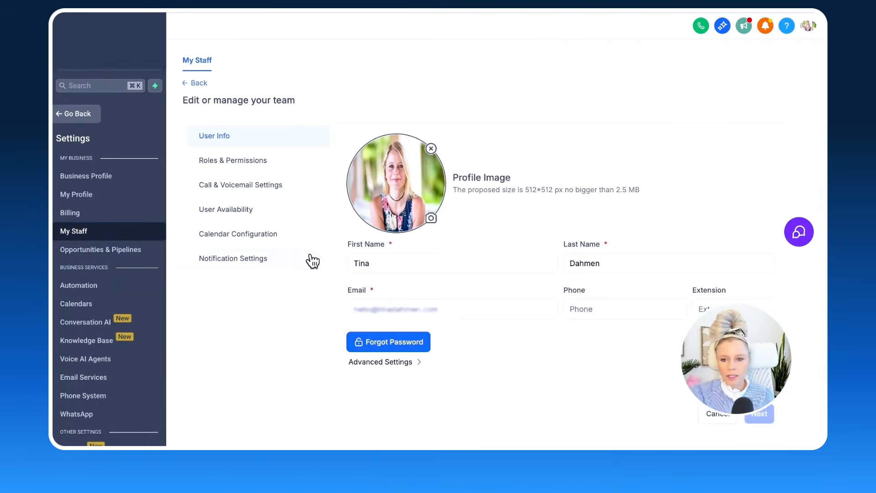
pyautogui.click(251, 263)
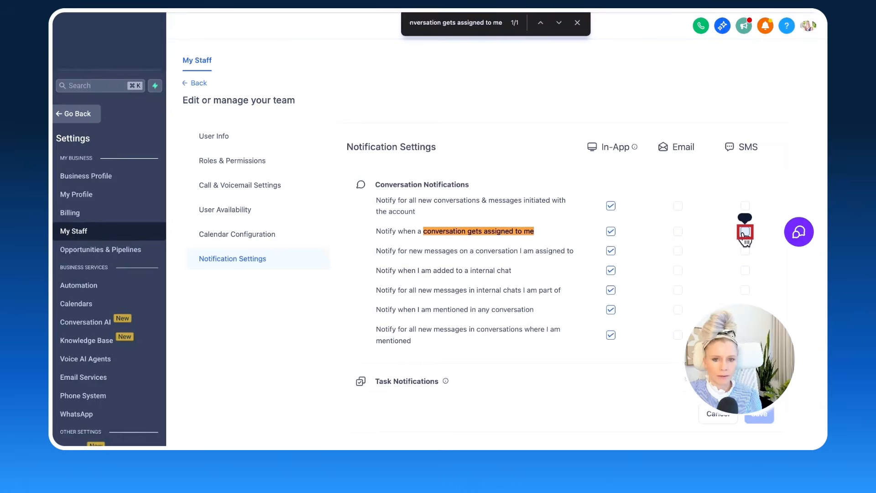
# Step: Review the task assignment and upcoming-task reminder notifications, along with the in-app, email and SMS options available for them
pyautogui.scroll(-4, 490, 341)
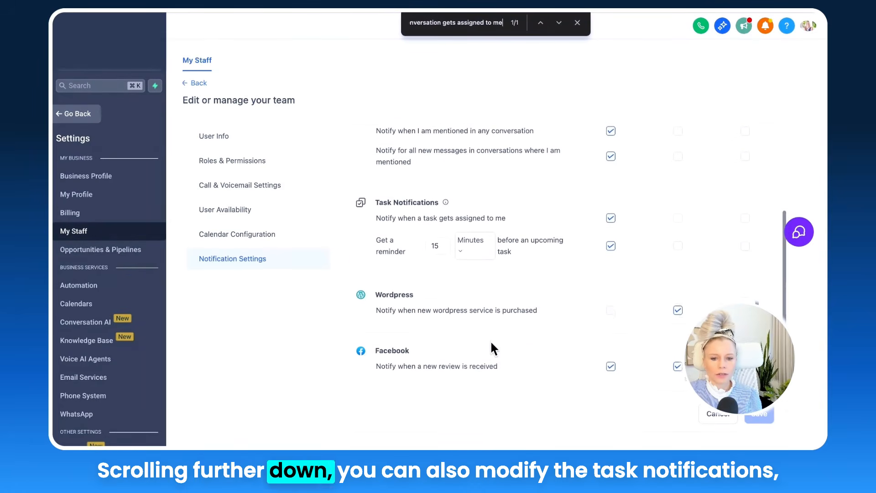
pyautogui.click(435, 241)
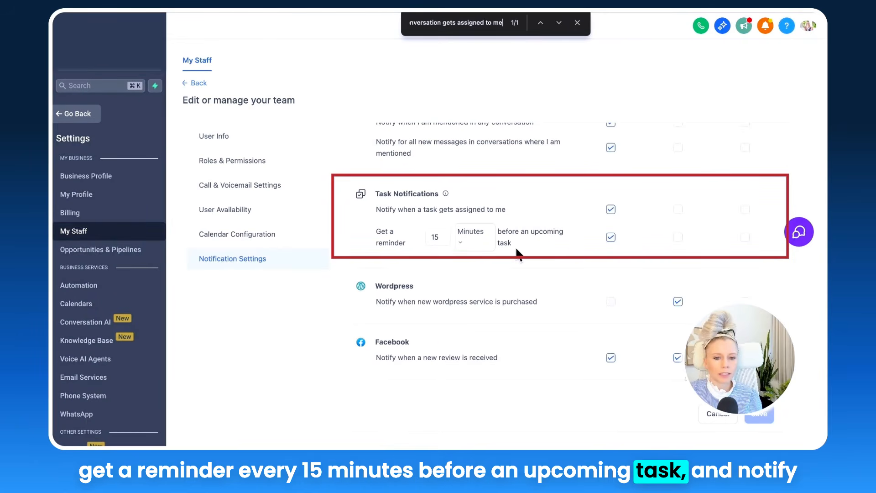
pyautogui.moveTo(400, 211); pyautogui.dragTo(501, 209)
pyautogui.scroll(5, 620, 229)
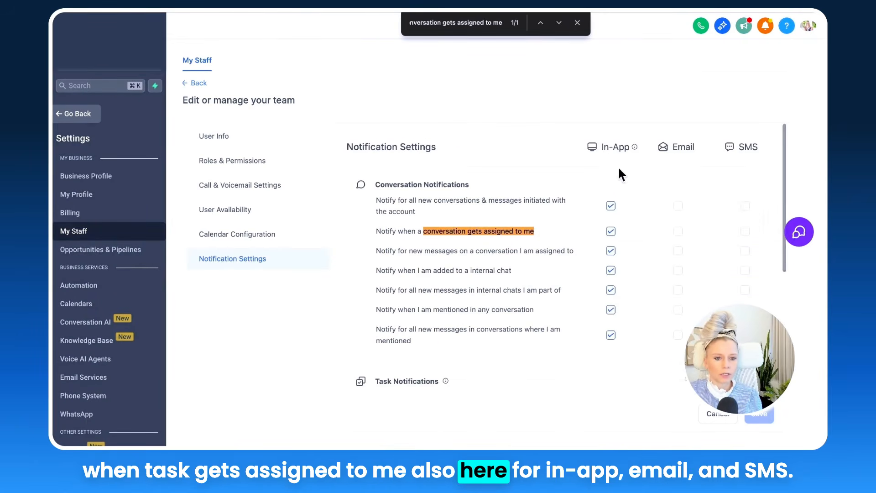
pyautogui.scroll(-6, 621, 206)
pyautogui.scroll(1, 639, 202)
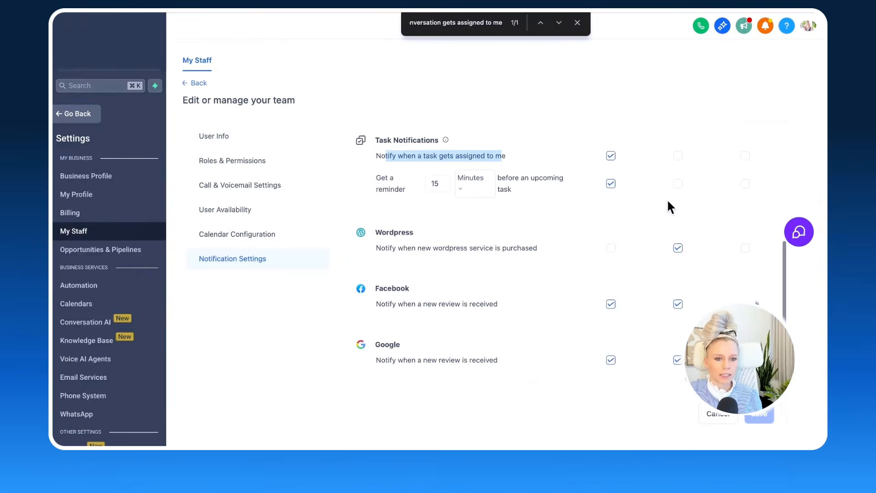